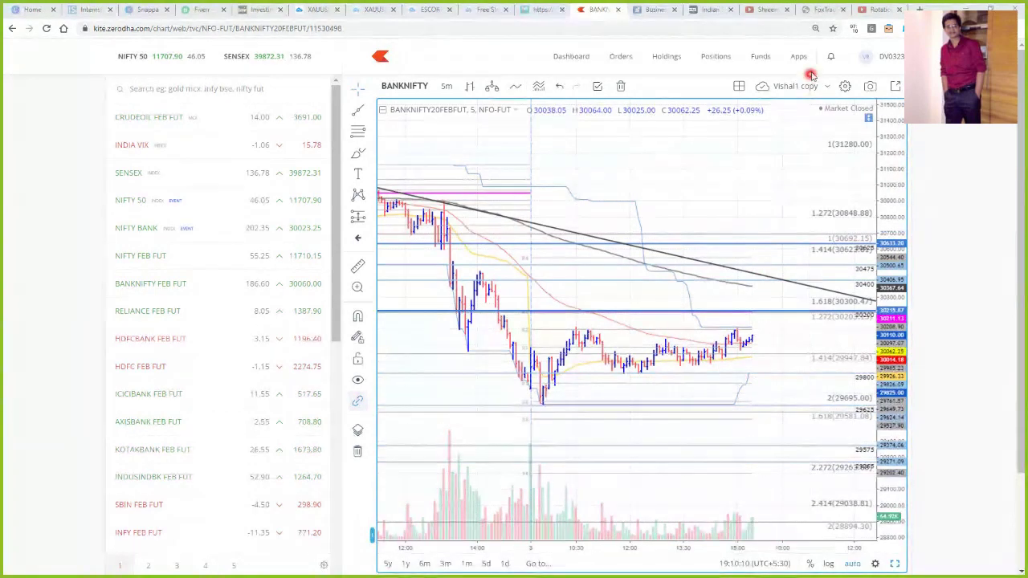
Bring up the clock popup showing 07:10, February 3, 2020 over the chart
click(853, 29)
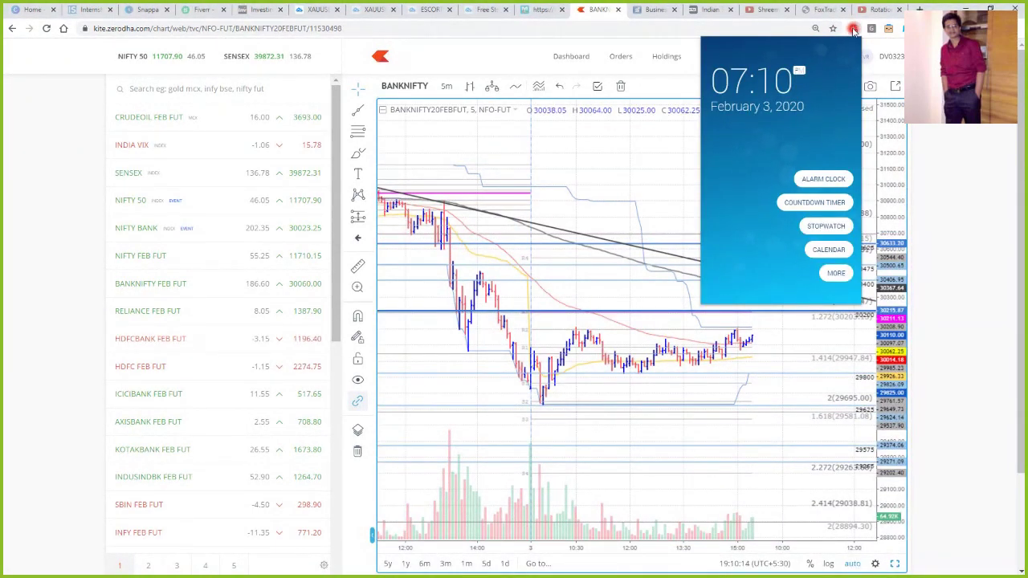
Dismiss the clock popup to reveal the BankNifty Feb futures chart
click(851, 29)
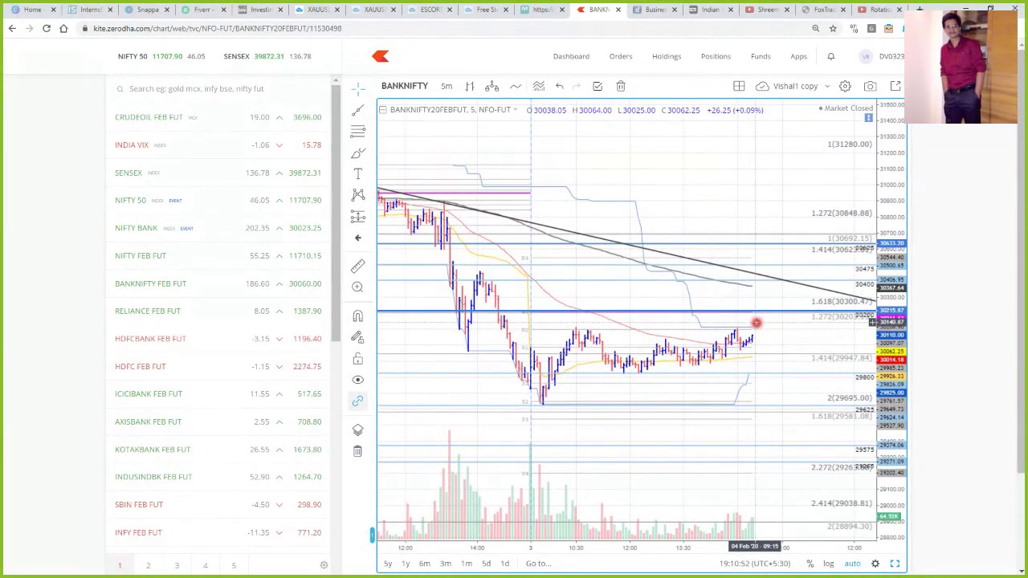
Zoom out and pan the BankNifty 5-minute chart back to early February
scroll(758, 322, down, 3)
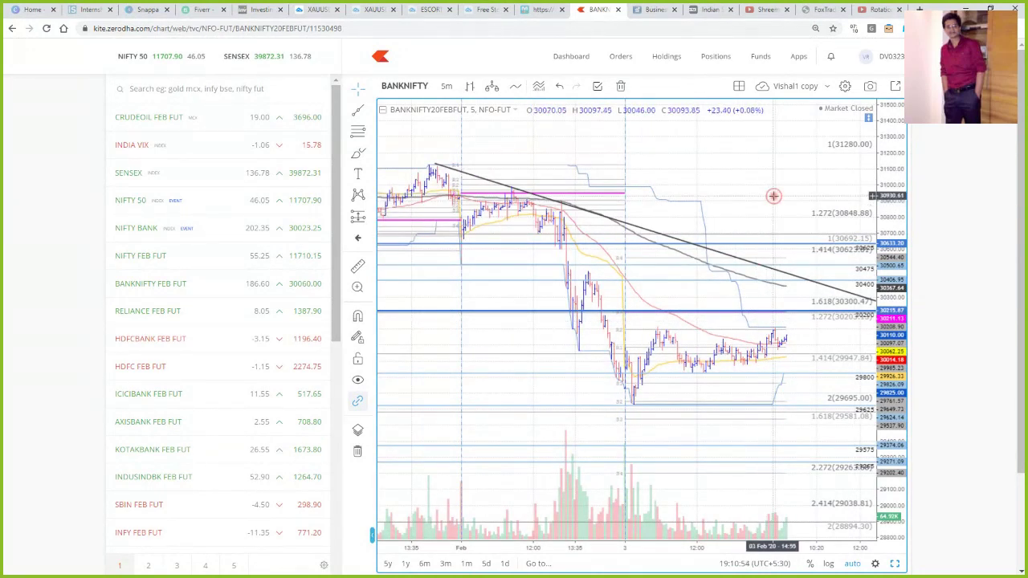
drag(774, 196, 702, 195)
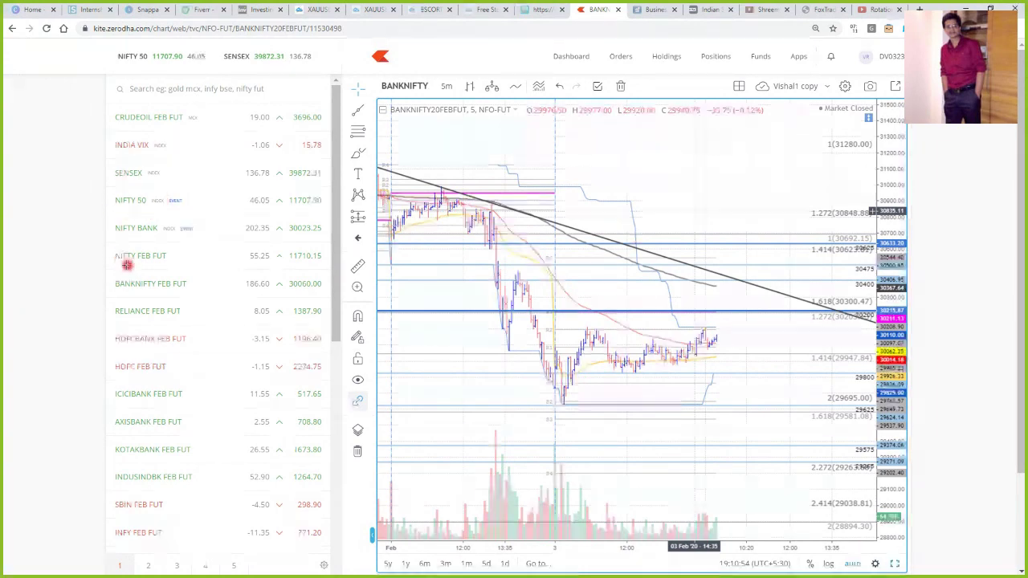
mouse_move(275, 257)
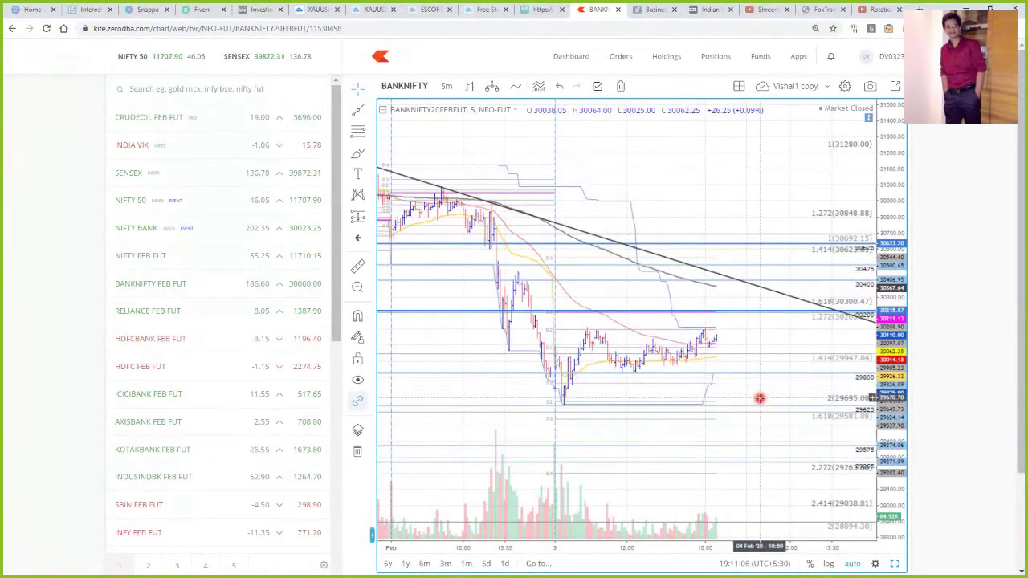
scroll(759, 397, down, 2)
scroll(759, 397, down, 1)
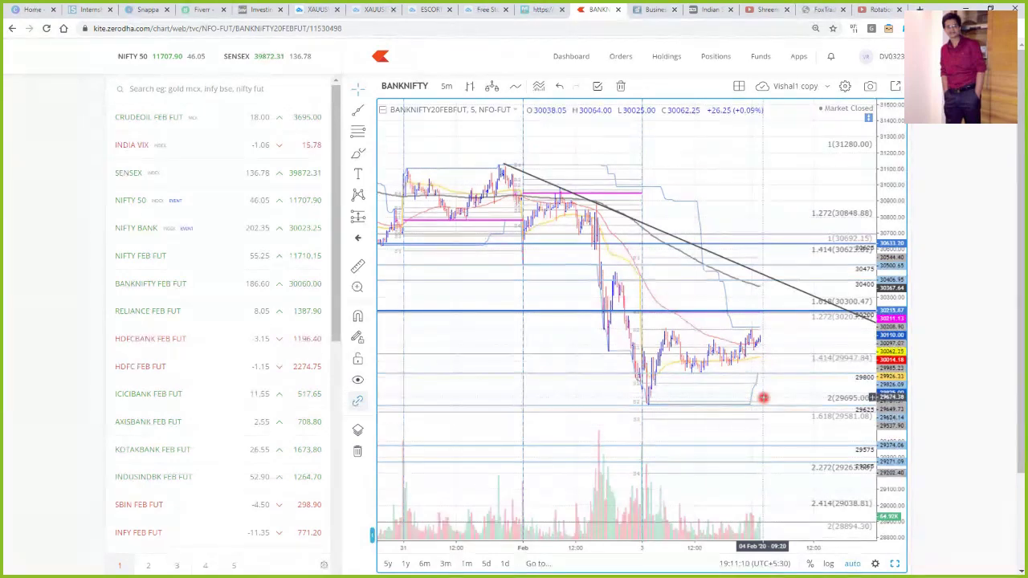
scroll(763, 397, up, 1)
scroll(763, 398, up, 1)
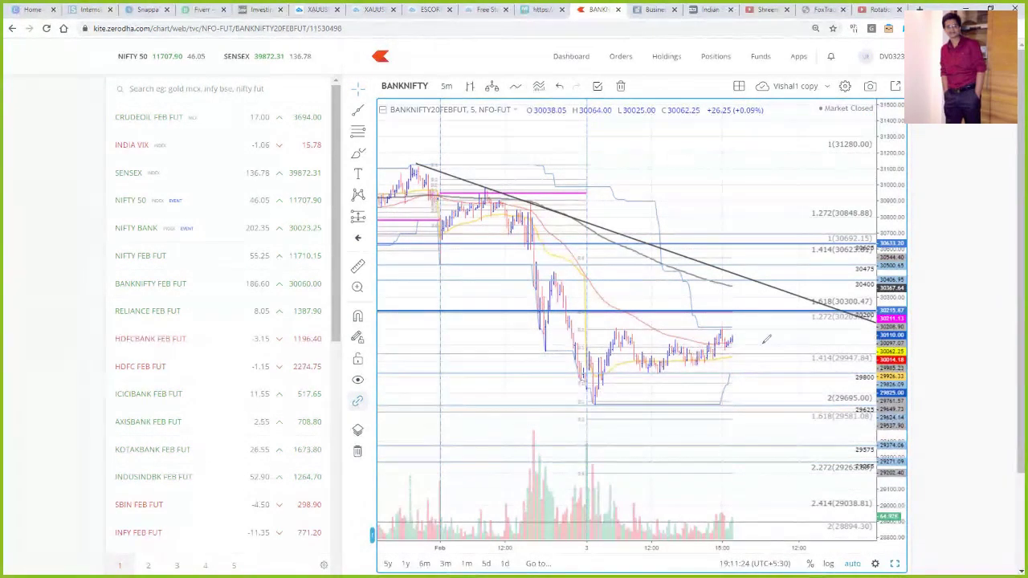
Handwrite the 30200 and 30300 targets above the bars and box the 30300 zone
mouse_move(502, 165)
mouse_down()
mouse_move(534, 166)
mouse_move(543, 155)
mouse_move(636, 170)
mouse_up()
drag(819, 305, 801, 305)
drag(538, 298, 579, 297)
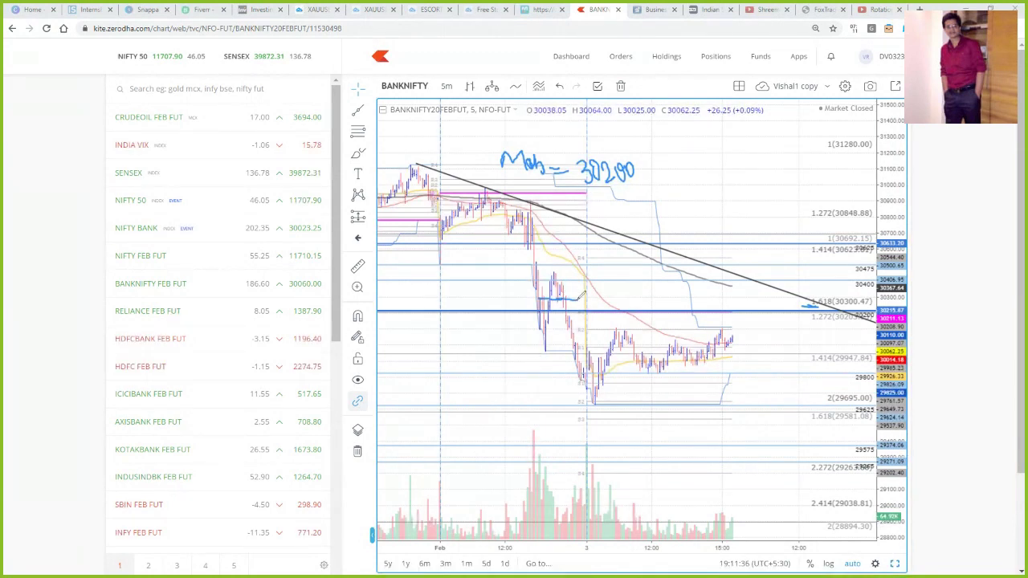
mouse_move(586, 142)
mouse_down()
mouse_move(583, 159)
mouse_move(627, 145)
mouse_move(643, 157)
mouse_move(650, 194)
mouse_up()
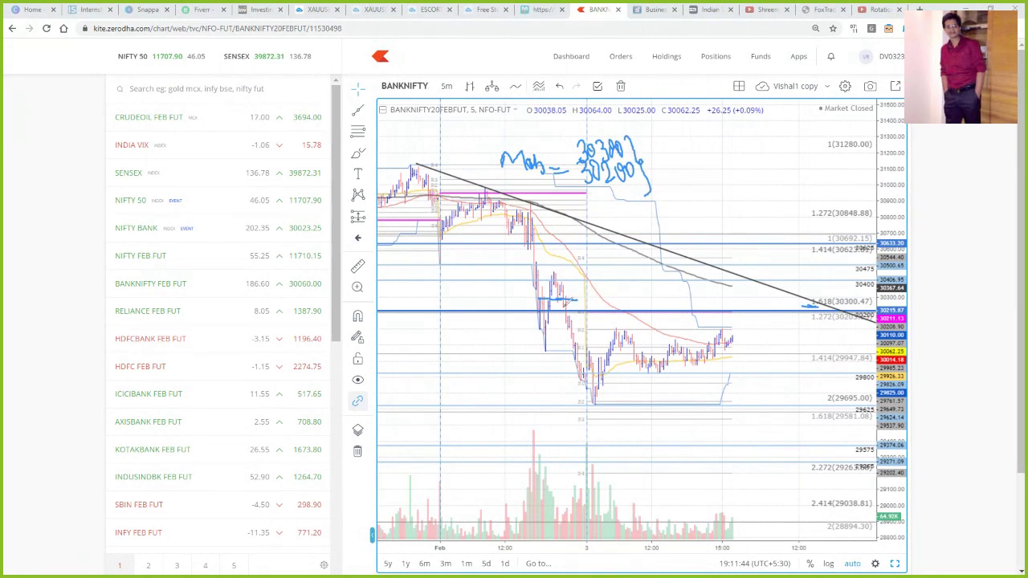
mouse_move(550, 303)
mouse_down()
mouse_move(540, 313)
mouse_move(575, 308)
mouse_move(562, 298)
mouse_up()
Draw arrows, circle the 30475 level, and sketch a zigzag path rising toward it
mouse_move(640, 144)
mouse_down()
mouse_move(653, 114)
mouse_move(657, 124)
mouse_move(713, 130)
mouse_move(722, 127)
mouse_move(719, 110)
mouse_up()
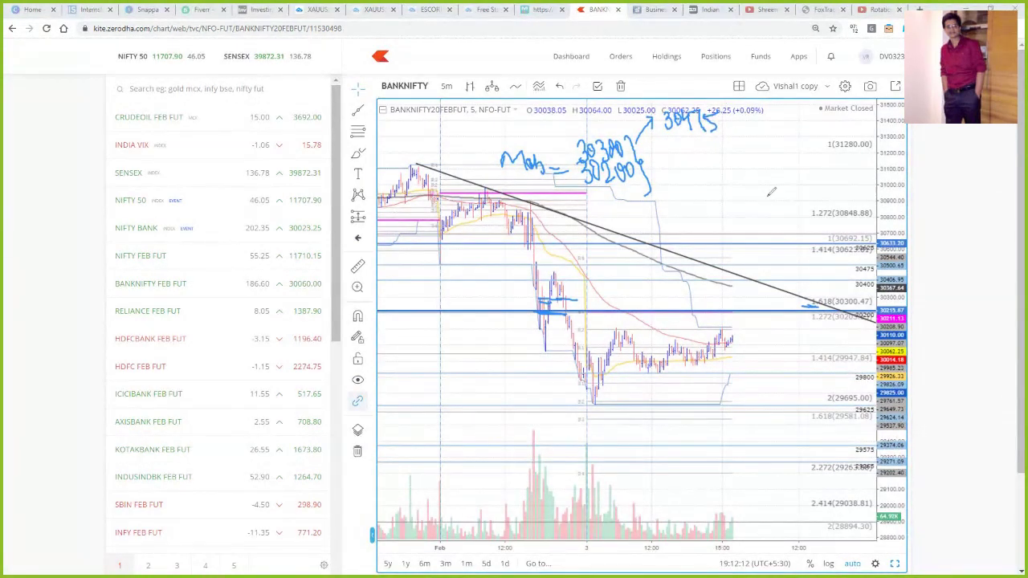
mouse_move(865, 255)
mouse_down()
mouse_move(853, 268)
mouse_move(867, 257)
mouse_move(869, 273)
mouse_up()
drag(580, 278, 615, 264)
mouse_move(552, 272)
mouse_down()
mouse_move(565, 269)
mouse_move(555, 256)
mouse_up()
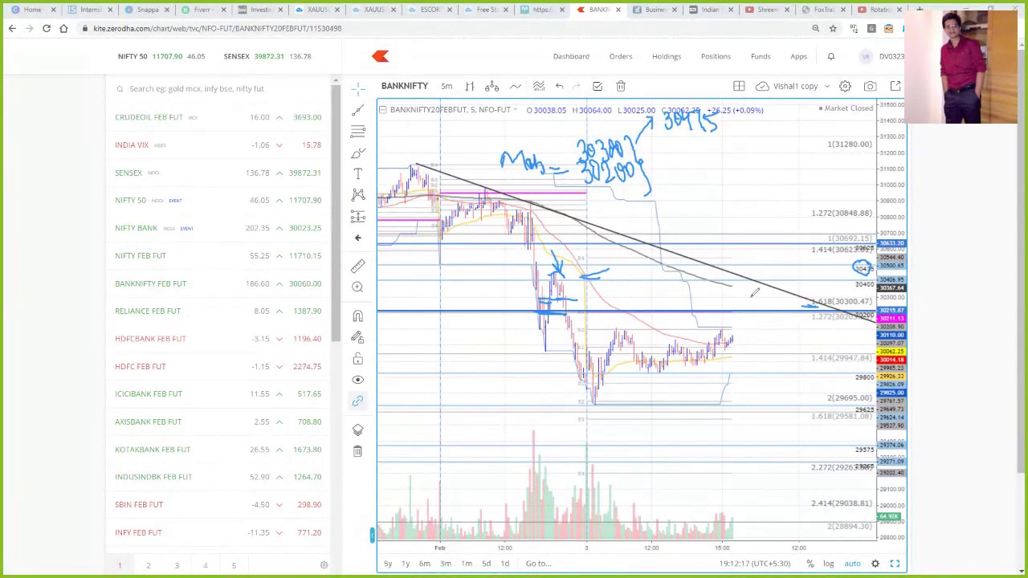
mouse_move(734, 306)
mouse_down()
mouse_move(769, 291)
mouse_move(782, 309)
mouse_move(797, 257)
mouse_up()
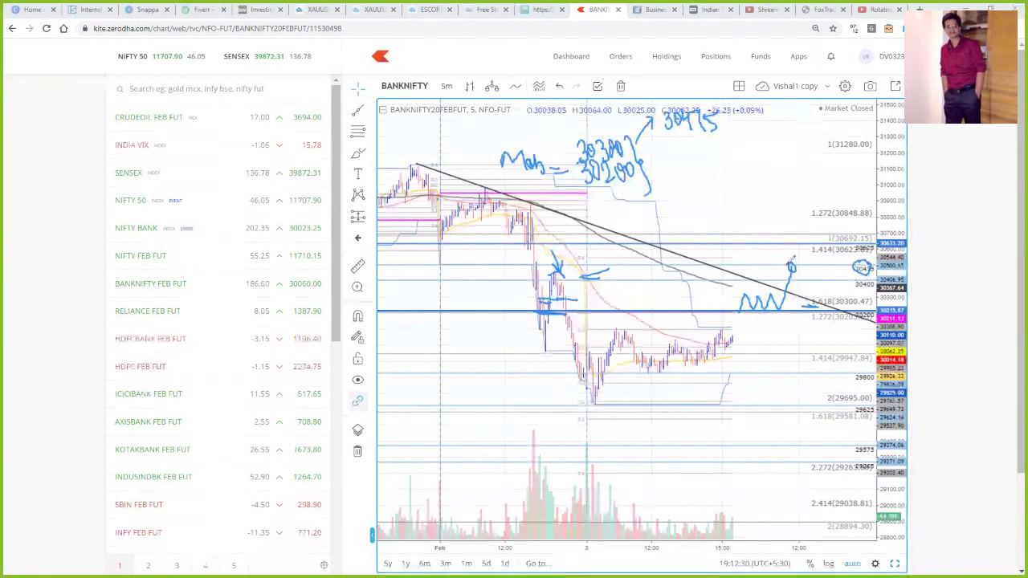
Underline the projected path, cross out the 30475 target, and sketch a drop after the peak
mouse_move(742, 311)
mouse_down()
mouse_move(732, 312)
mouse_move(783, 309)
mouse_up()
mouse_move(743, 112)
mouse_down()
mouse_move(764, 130)
mouse_move(748, 142)
mouse_up()
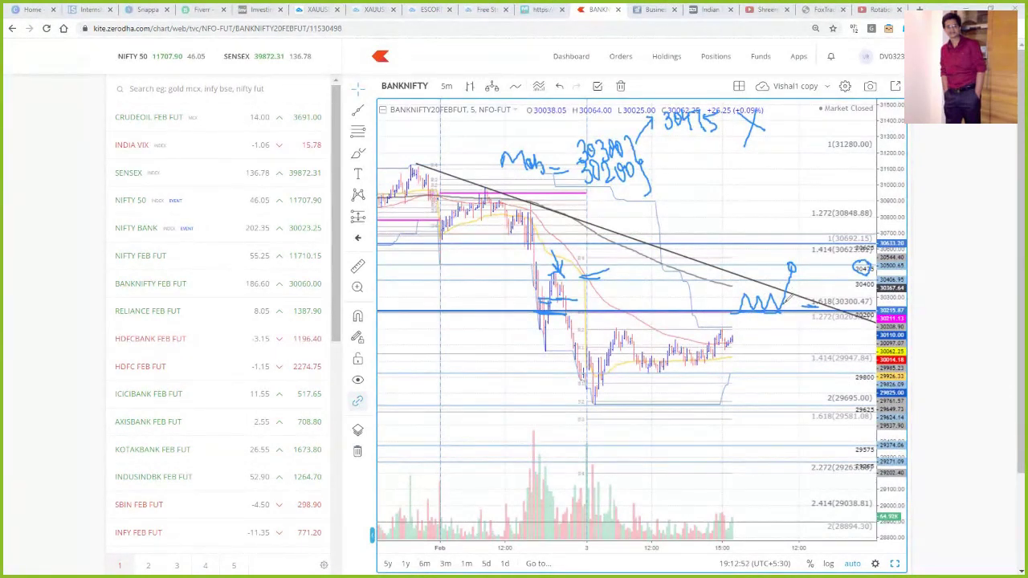
drag(797, 294, 806, 329)
Circle the earlier peaks and extend the projected path down toward 29800
drag(533, 190, 530, 193)
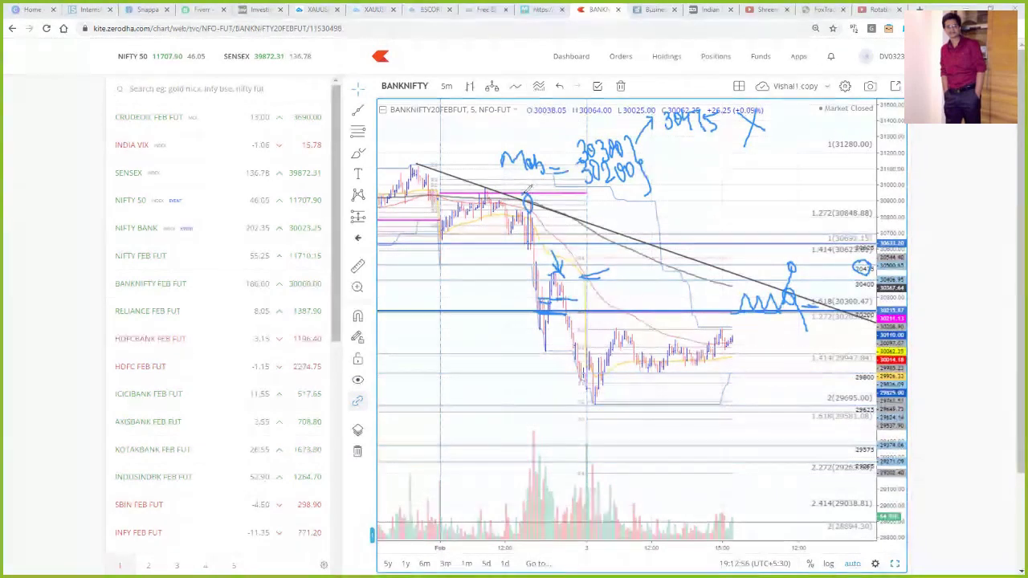
mouse_move(426, 154)
mouse_down()
mouse_move(411, 166)
mouse_move(423, 157)
mouse_up()
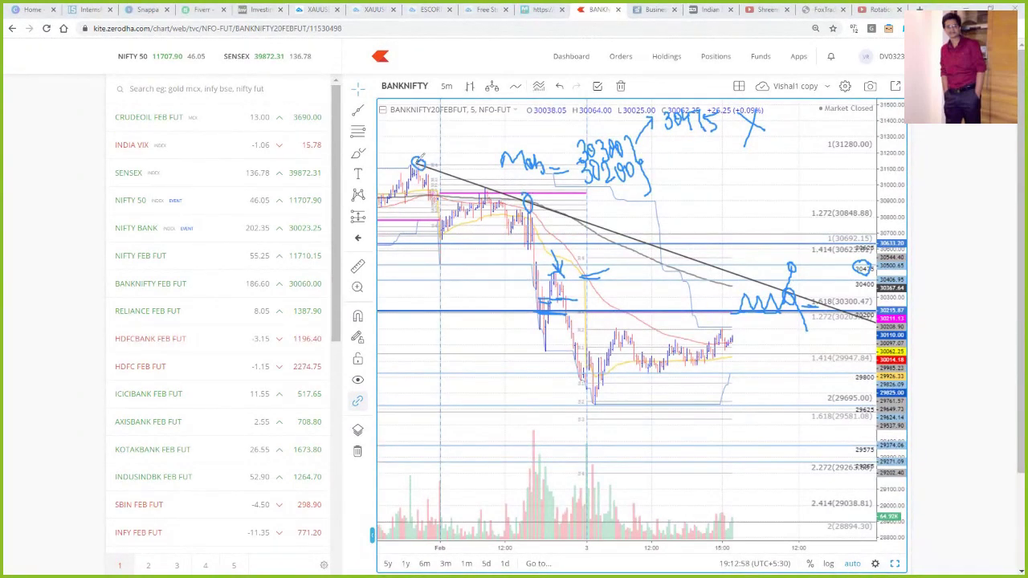
mouse_move(416, 157)
mouse_down()
mouse_move(440, 180)
mouse_move(453, 217)
mouse_move(450, 200)
mouse_move(444, 258)
mouse_up()
mouse_move(494, 179)
mouse_down()
mouse_move(490, 199)
mouse_move(496, 180)
mouse_up()
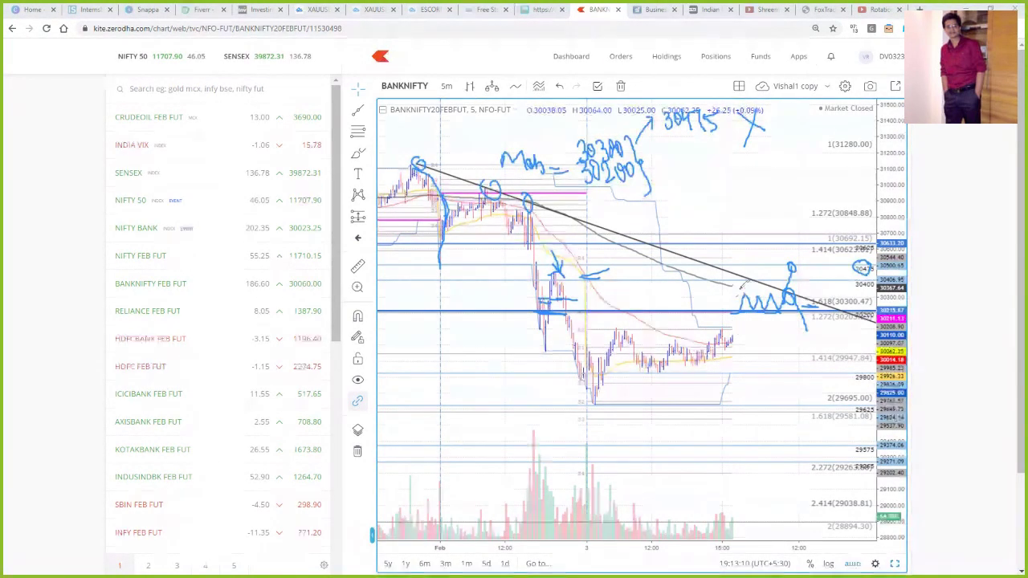
mouse_move(738, 345)
mouse_down()
mouse_move(752, 358)
mouse_move(749, 338)
mouse_up()
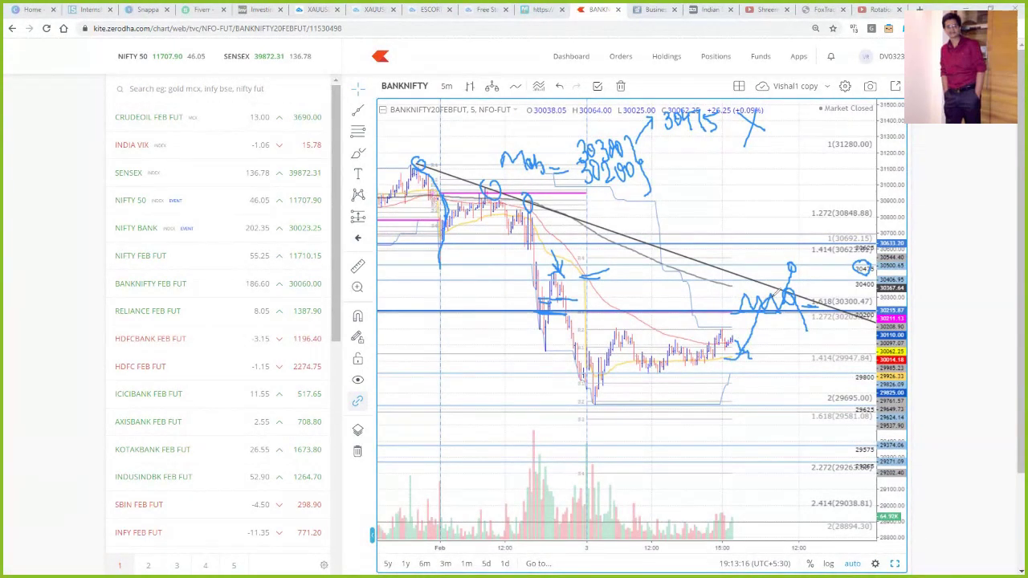
drag(799, 295, 848, 394)
Write the 27800 and 29675 targets with arrows and extend the projected drop lower
mouse_move(580, 191)
mouse_down()
mouse_move(596, 217)
mouse_move(663, 201)
mouse_up()
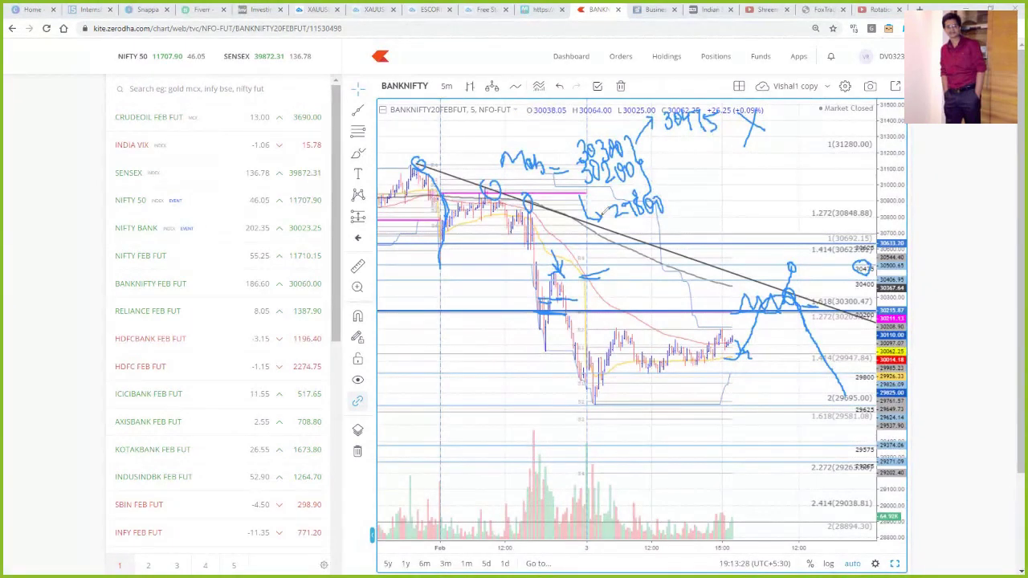
drag(601, 206, 672, 241)
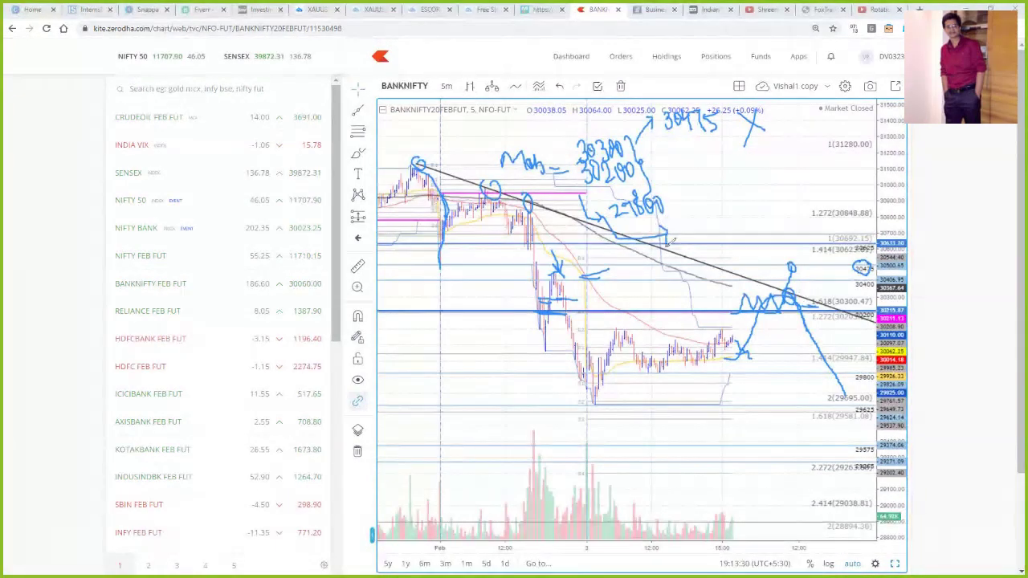
mouse_move(674, 225)
mouse_down()
mouse_move(676, 236)
mouse_move(710, 236)
mouse_move(717, 223)
mouse_move(723, 235)
mouse_move(727, 212)
mouse_up()
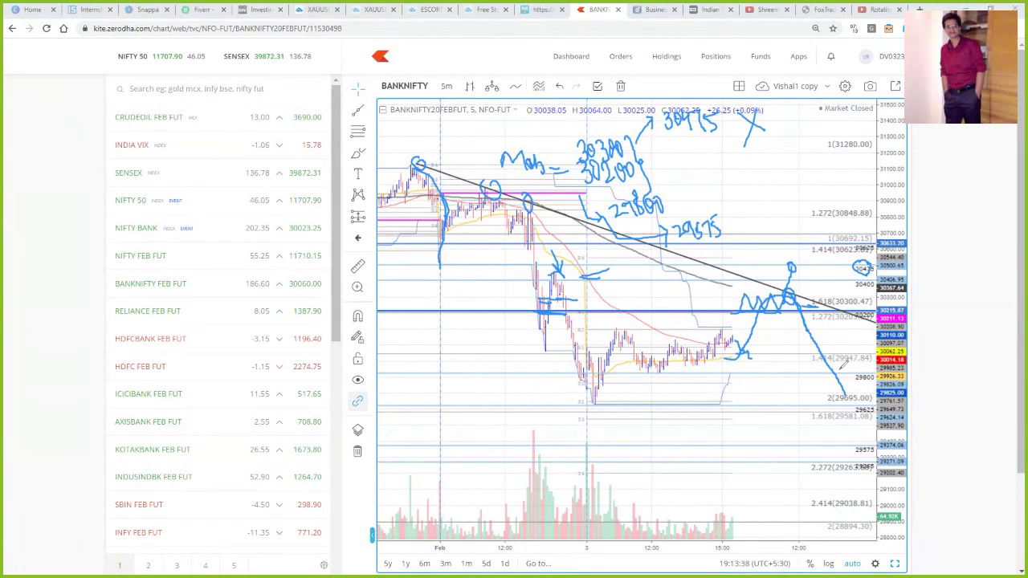
mouse_move(814, 374)
mouse_down()
mouse_move(860, 368)
mouse_move(854, 400)
mouse_move(898, 424)
mouse_move(873, 405)
mouse_up()
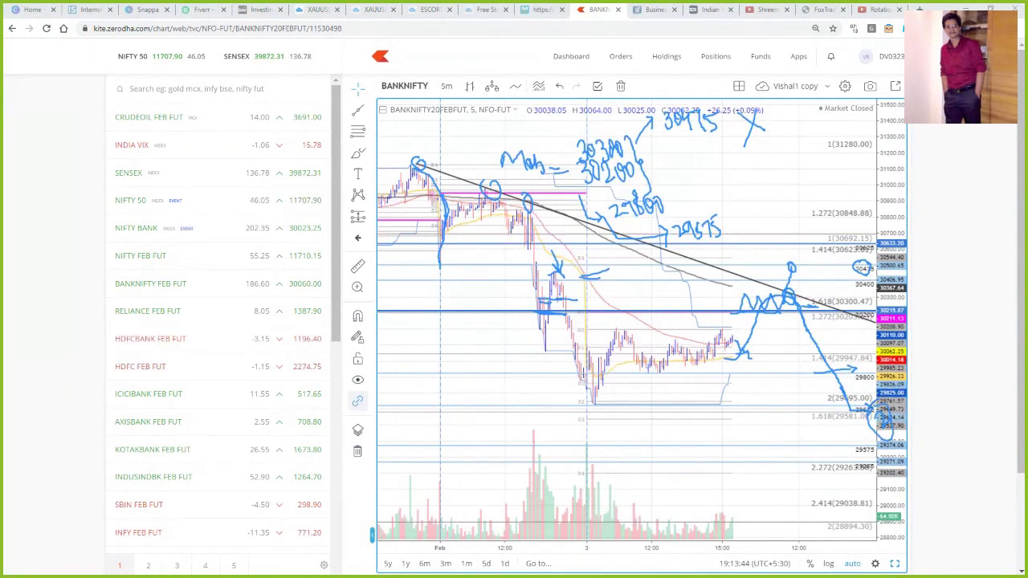
Label projected moves 1 and 2, sketch further declines at the right edge, and circle the left peak
mouse_move(805, 370)
mouse_down()
mouse_move(804, 388)
mouse_move(803, 367)
mouse_up()
mouse_move(823, 418)
mouse_down()
mouse_move(833, 430)
mouse_move(832, 408)
mouse_up()
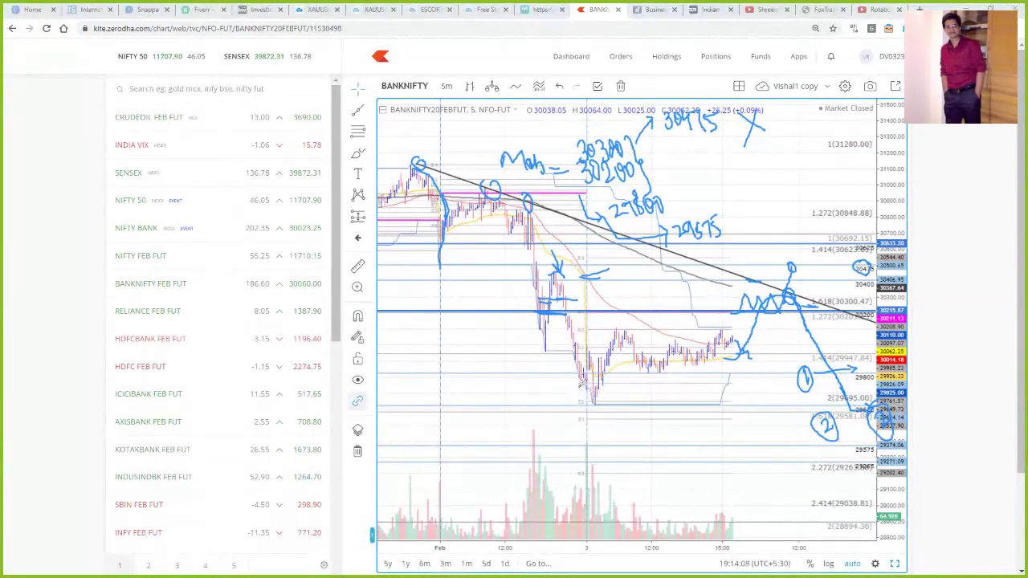
mouse_move(880, 522)
mouse_down()
mouse_move(918, 503)
mouse_move(898, 485)
mouse_move(924, 473)
mouse_move(930, 437)
mouse_up()
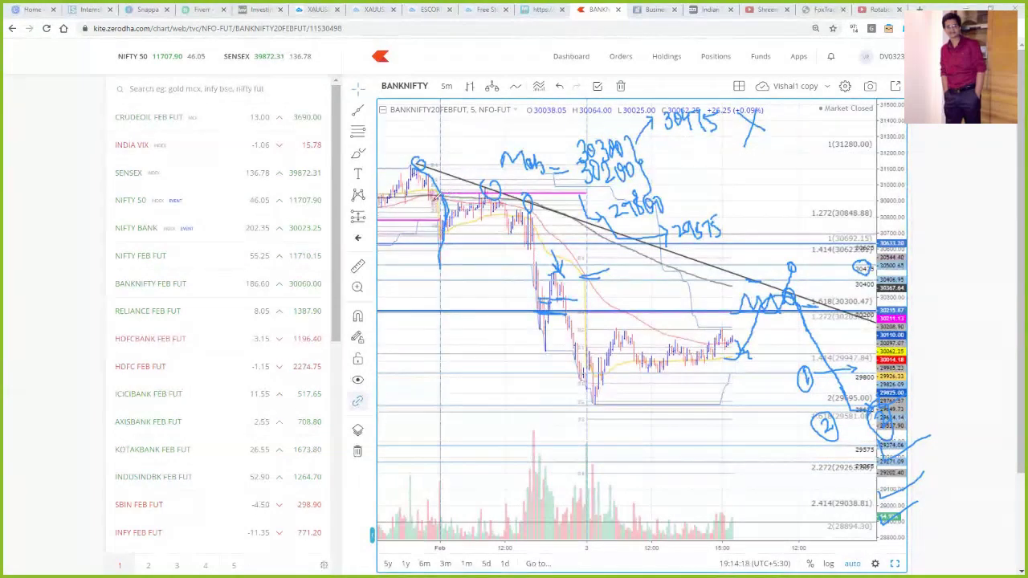
mouse_move(446, 193)
mouse_down()
mouse_move(431, 210)
mouse_move(452, 203)
mouse_move(449, 214)
mouse_up()
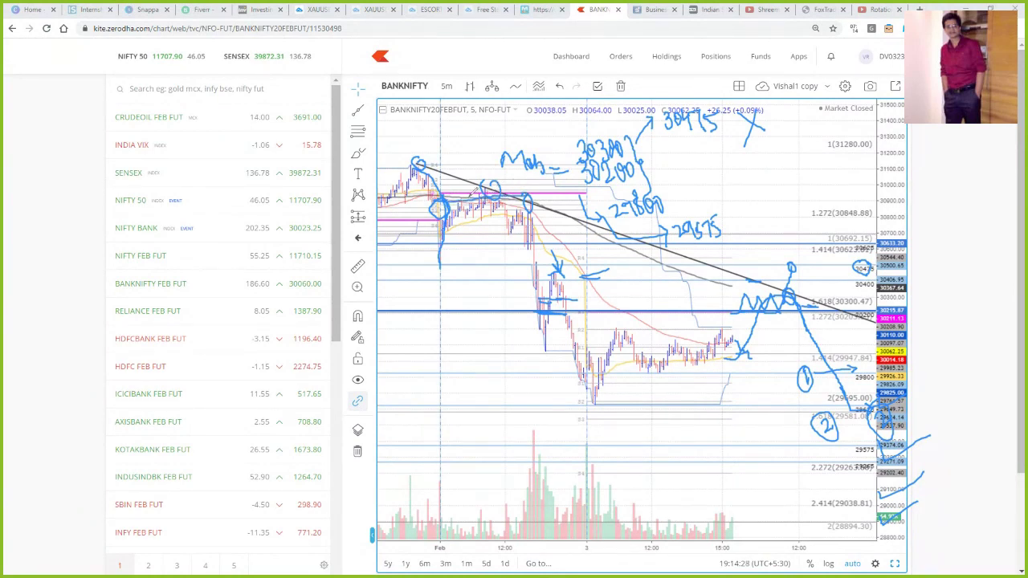
Circle the earlier peak, draw an arrow below it, and tick the 27800 and 29675 targets
mouse_move(490, 178)
mouse_down()
mouse_move(496, 188)
mouse_move(474, 194)
mouse_move(483, 178)
mouse_up()
mouse_move(501, 210)
mouse_down()
mouse_move(526, 211)
mouse_move(523, 264)
mouse_move(559, 351)
mouse_up()
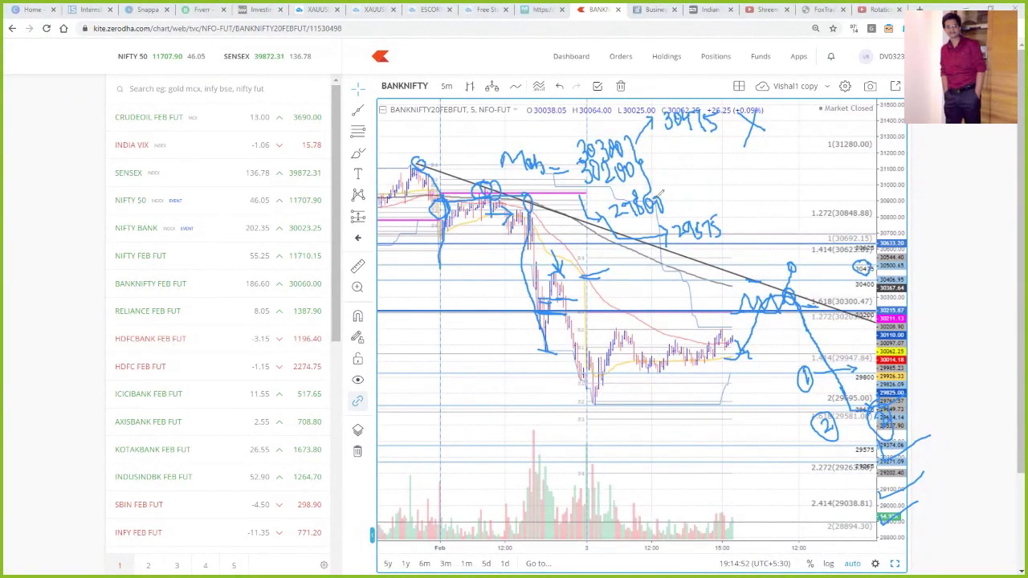
drag(675, 201, 694, 195)
mouse_move(729, 225)
mouse_down()
mouse_move(739, 232)
mouse_move(764, 212)
mouse_up()
Write SL-30475 and the 30200-300 entry zone on the left, with an arrow to 29800
drag(739, 353, 772, 306)
mouse_move(392, 376)
mouse_down()
mouse_move(392, 397)
mouse_move(429, 376)
mouse_move(477, 385)
mouse_move(500, 371)
mouse_up()
mouse_move(419, 336)
mouse_down()
mouse_move(412, 353)
mouse_move(479, 334)
mouse_move(488, 347)
mouse_move(493, 324)
mouse_move(500, 343)
mouse_move(508, 321)
mouse_up()
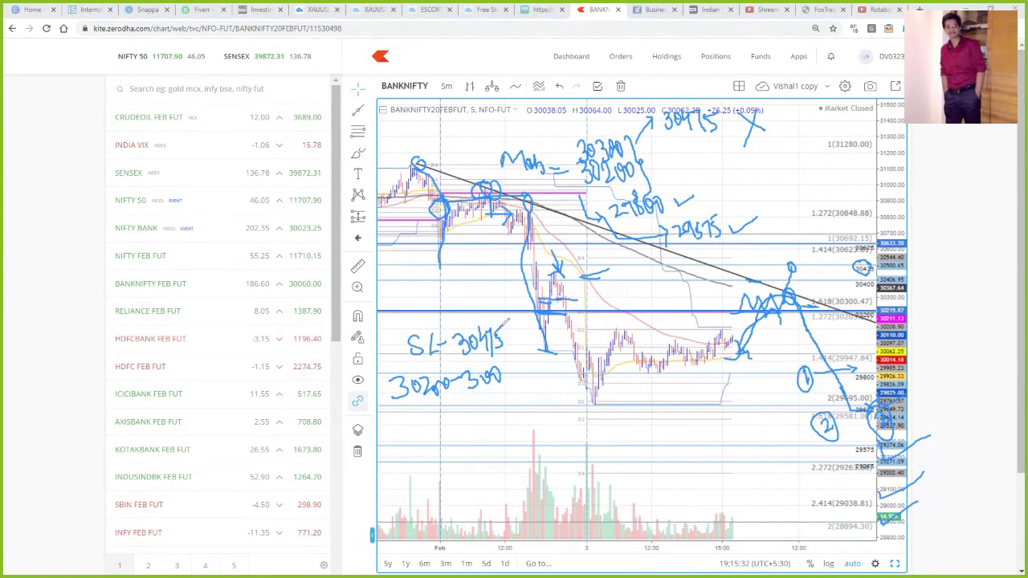
mouse_move(410, 407)
mouse_down()
mouse_move(410, 469)
mouse_move(439, 462)
mouse_up()
mouse_move(431, 452)
mouse_down()
mouse_move(432, 472)
mouse_move(482, 448)
mouse_move(488, 458)
mouse_move(506, 451)
mouse_move(524, 431)
mouse_up()
mouse_move(434, 472)
mouse_down()
mouse_move(514, 503)
mouse_move(539, 473)
mouse_move(545, 491)
mouse_up()
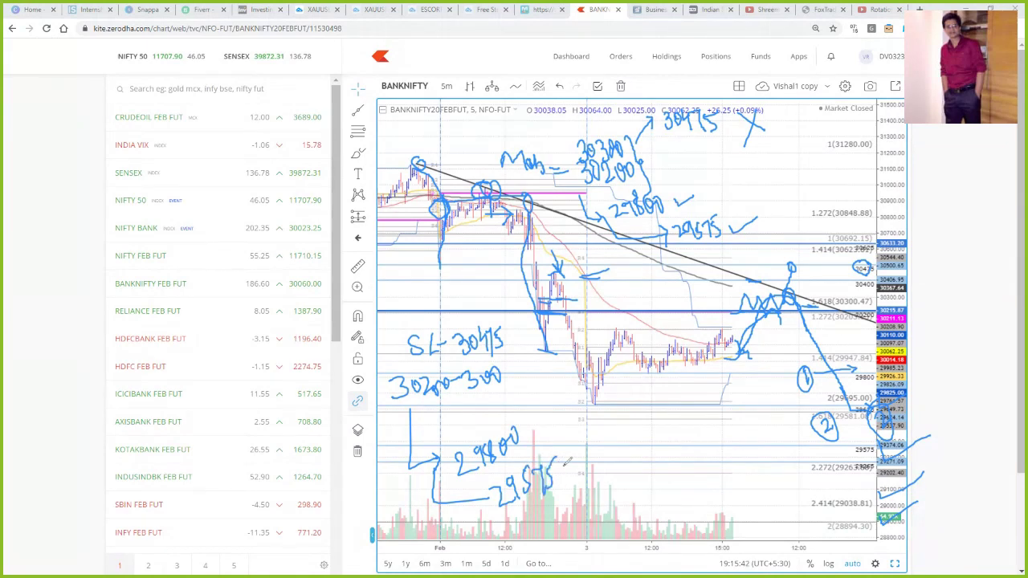
Circle the stop-loss and 29575 target notes, then erase all hand-drawn annotations with the E shortcut
mouse_move(508, 302)
mouse_down()
mouse_move(354, 380)
mouse_move(449, 550)
mouse_move(552, 556)
mouse_move(506, 299)
mouse_up()
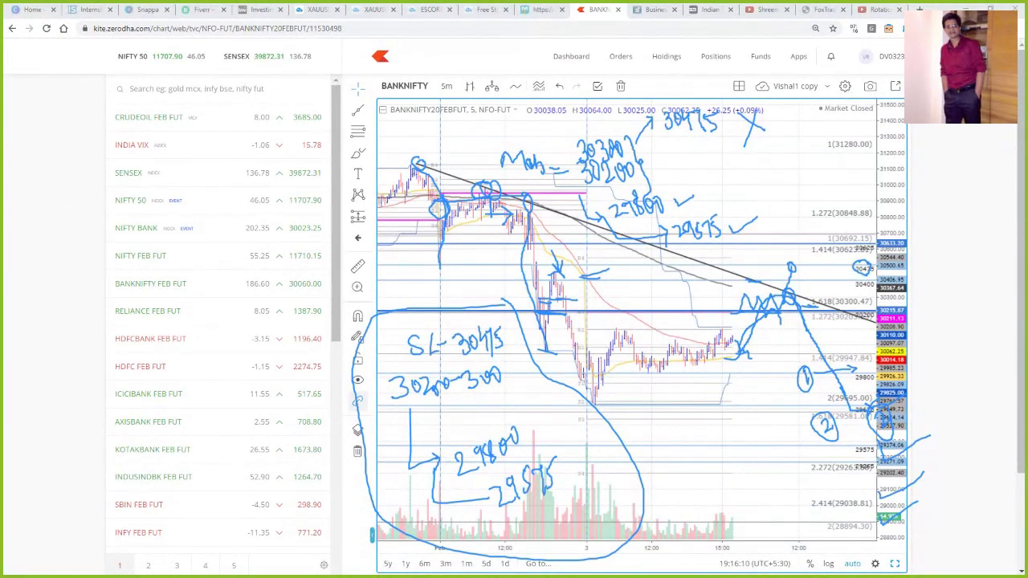
key(e)
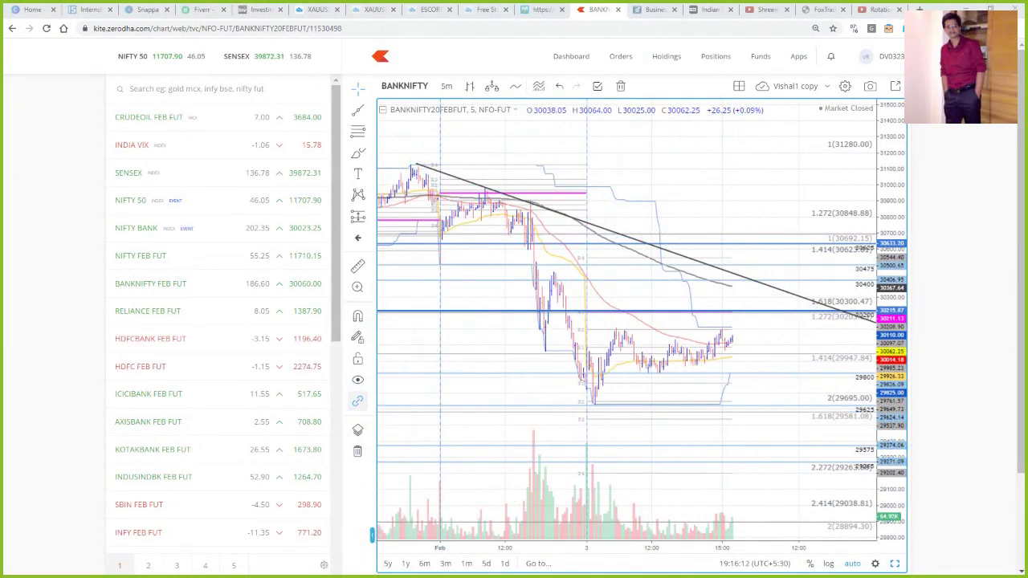